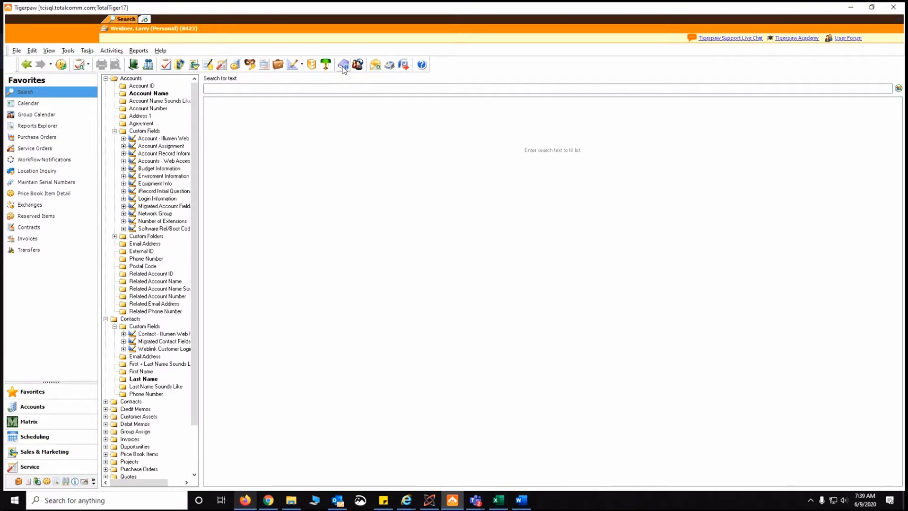
Open the knowledge base's Naming Conventions chapter under Admin Adding Accounts
click(343, 66)
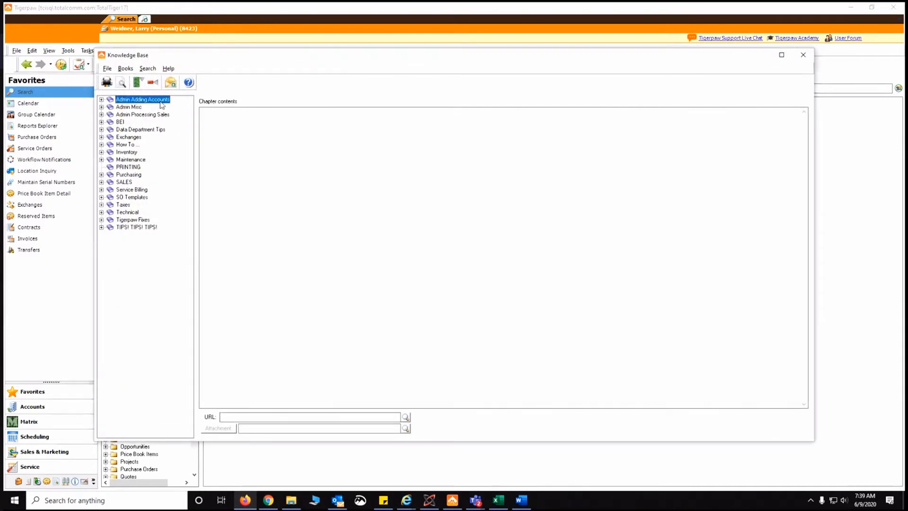
click(101, 100)
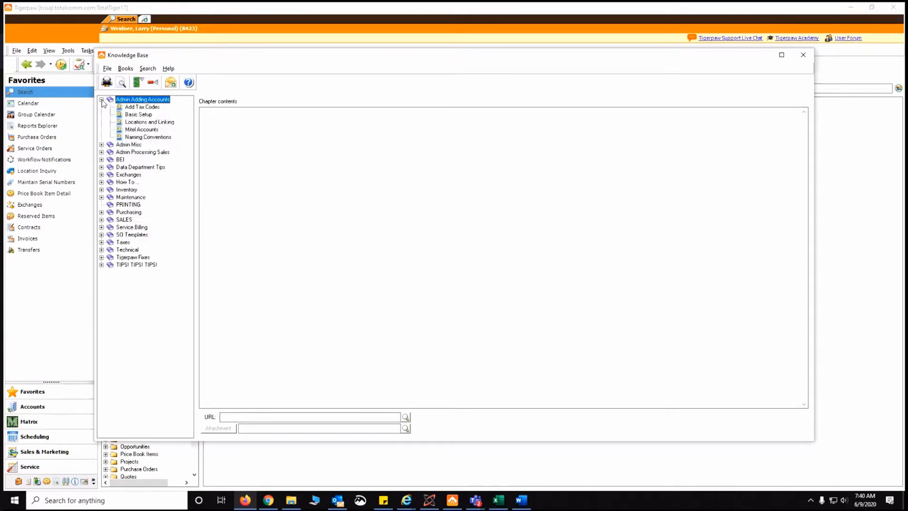
click(150, 138)
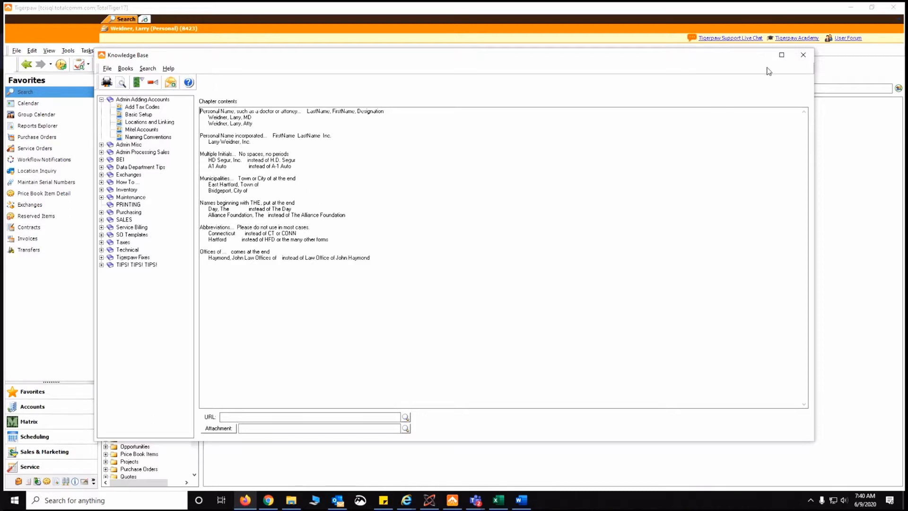
Close the knowledge base, search accounts for 'the', browse the results, and dismiss the timer warning
click(805, 56)
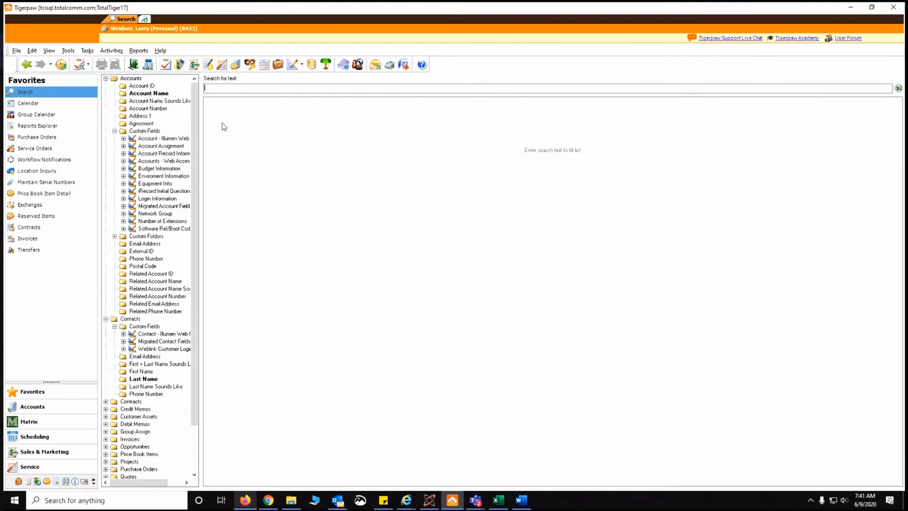
text(the)
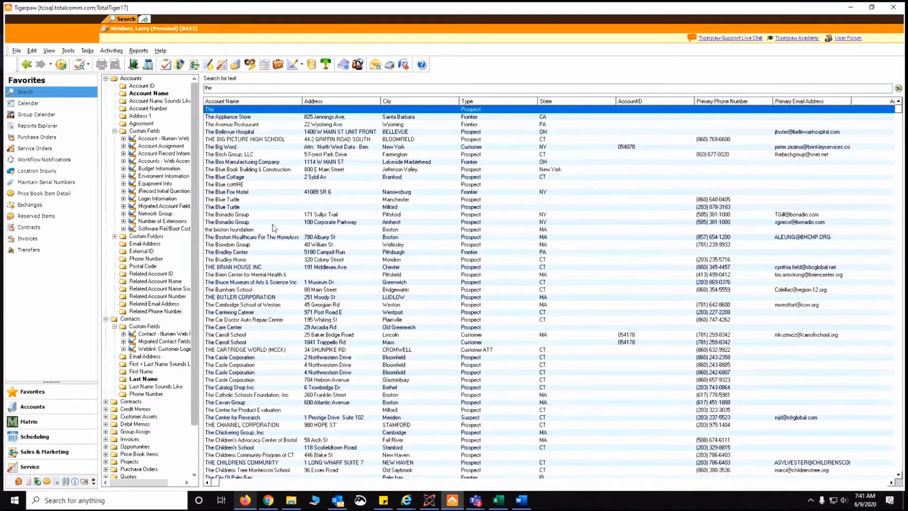
click(350, 274)
scroll(350, 268, down, 12)
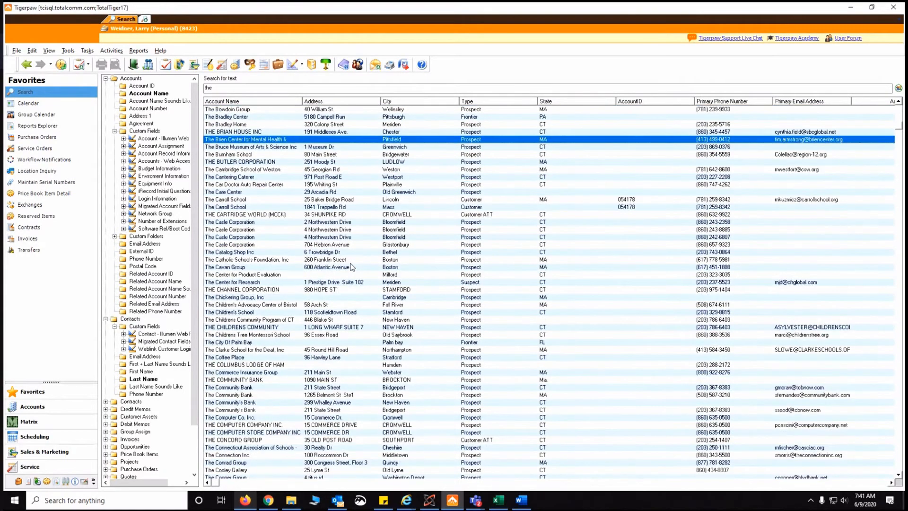
scroll(348, 268, down, 18)
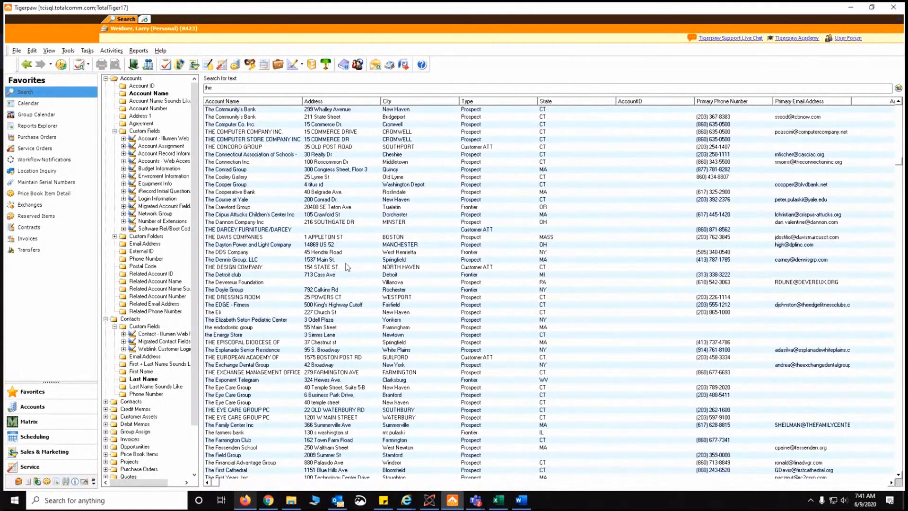
scroll(347, 267, down, 2)
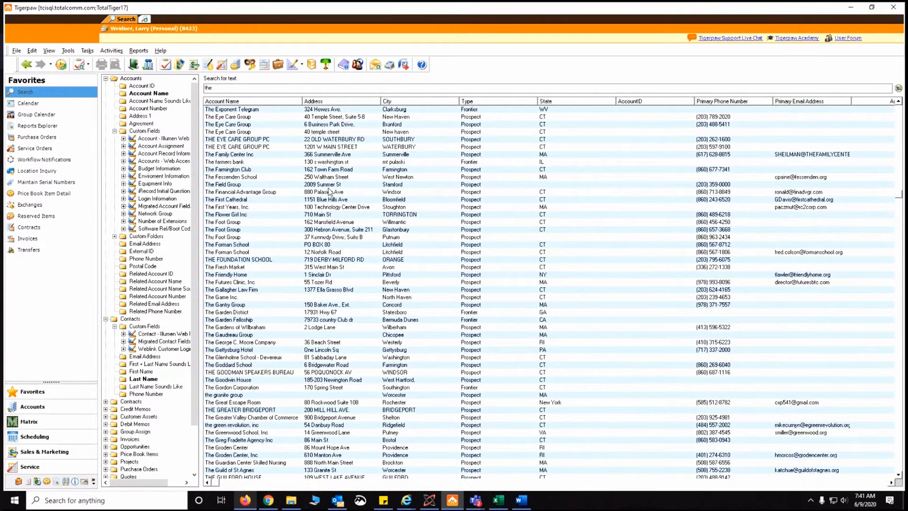
scroll(326, 195, up, 20)
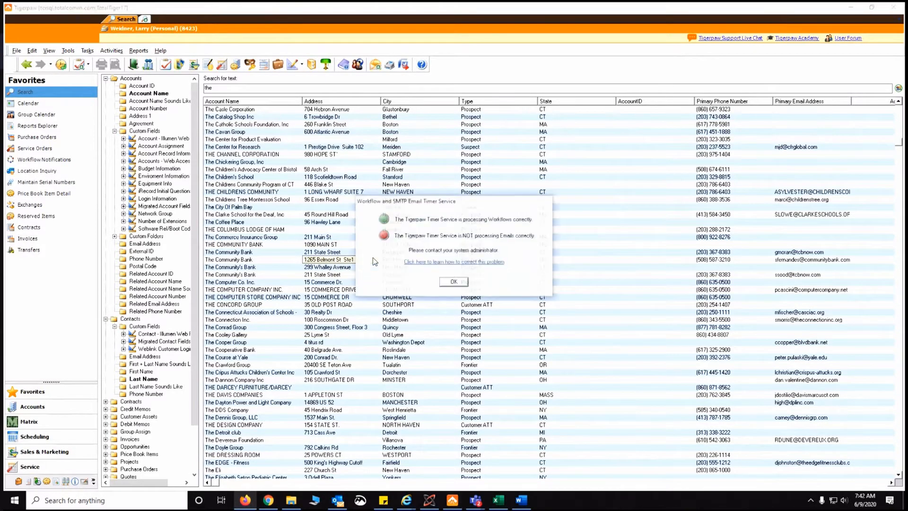
click(453, 282)
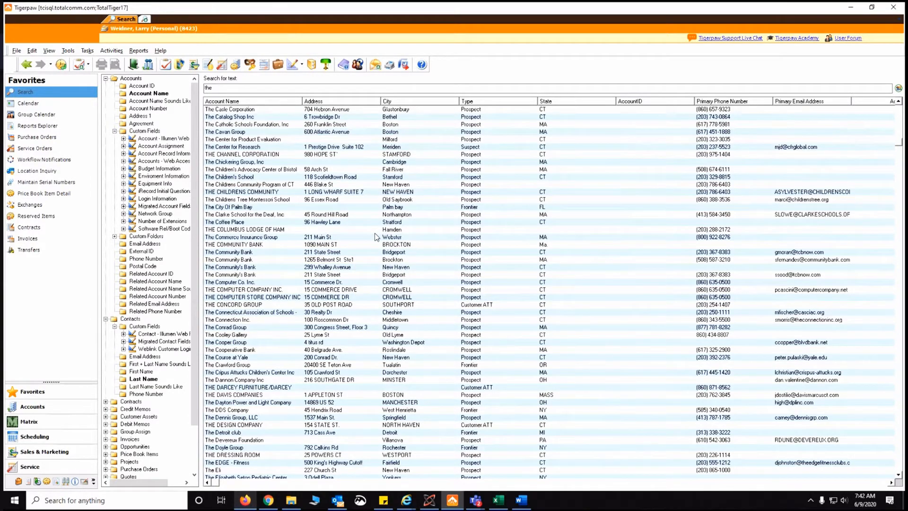
click(376, 236)
Check the ACME POOL REPAIR schedule in acme sch.doc, then return to Tigerpaw's search results
click(520, 501)
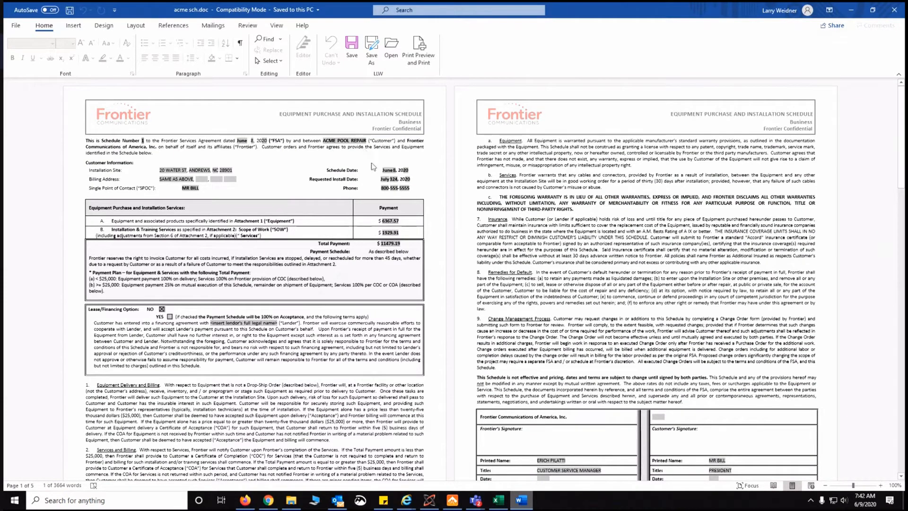
click(453, 500)
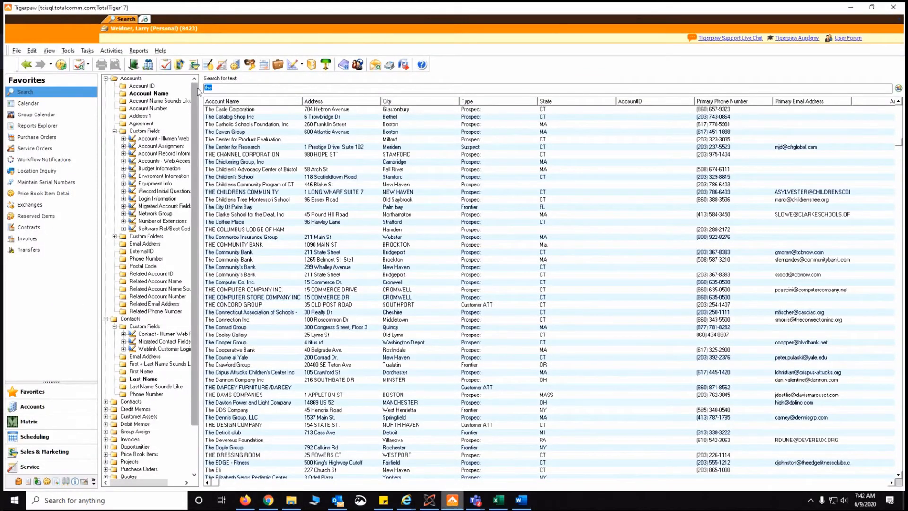
Search accounts for '*acme*', compare against the Word schedule, and select Acme Crating Company
key(BackSpace)
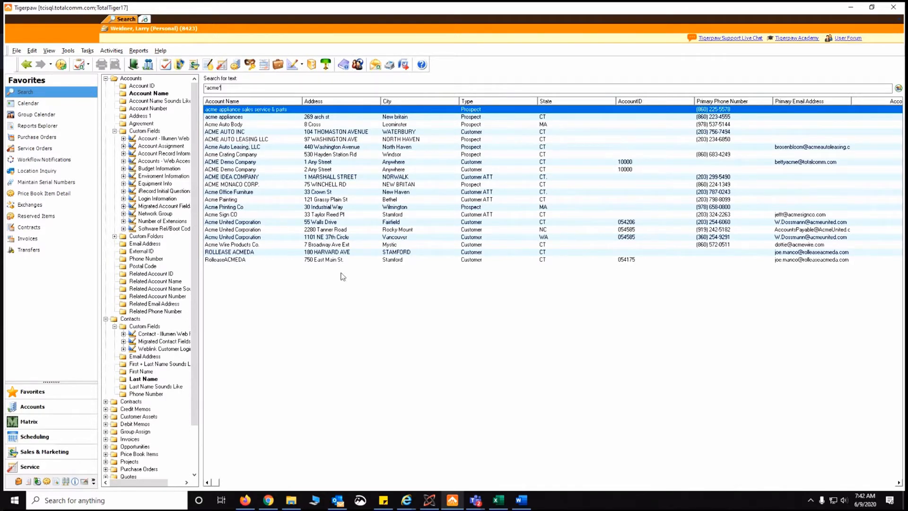
click(519, 501)
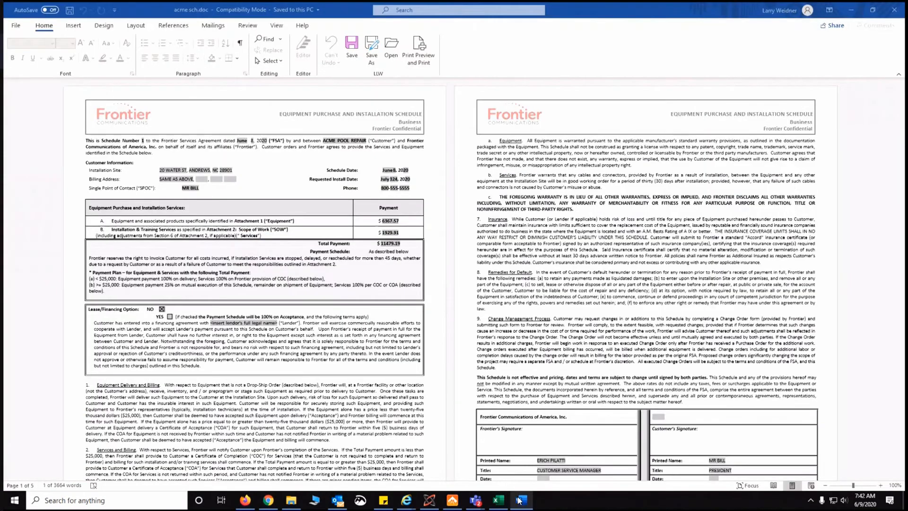
click(453, 500)
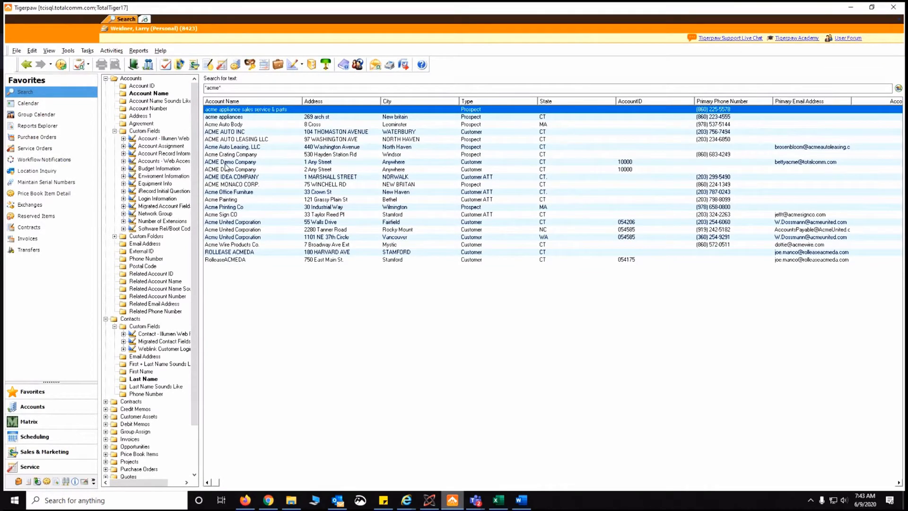
click(239, 156)
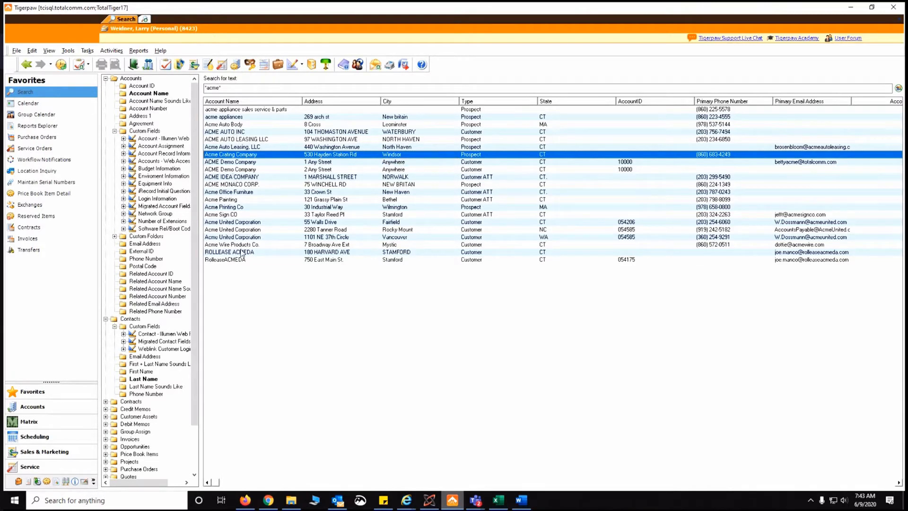
Start a blank New Account record and open the knowledge base over it
click(90, 66)
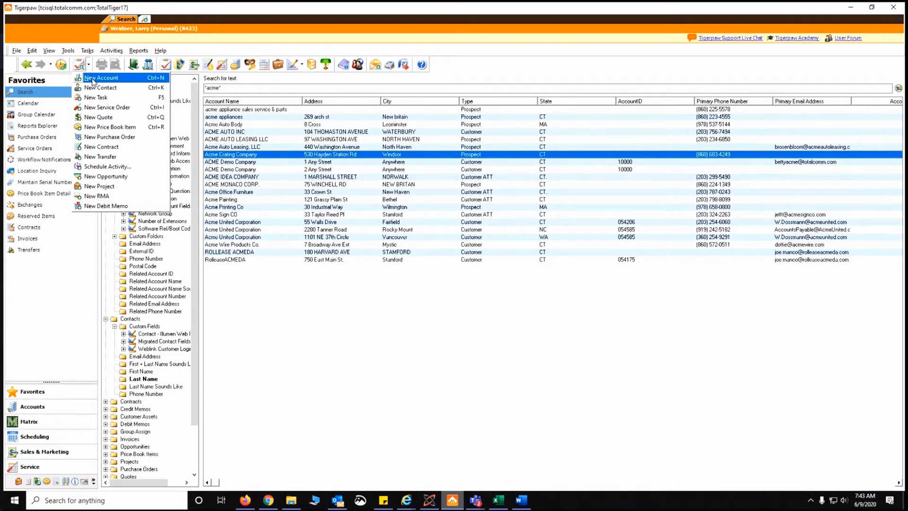
click(93, 79)
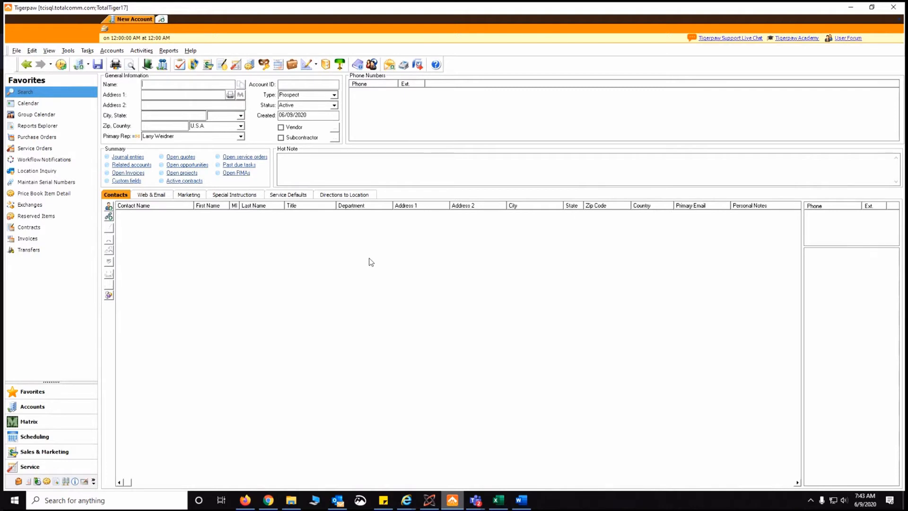
click(358, 66)
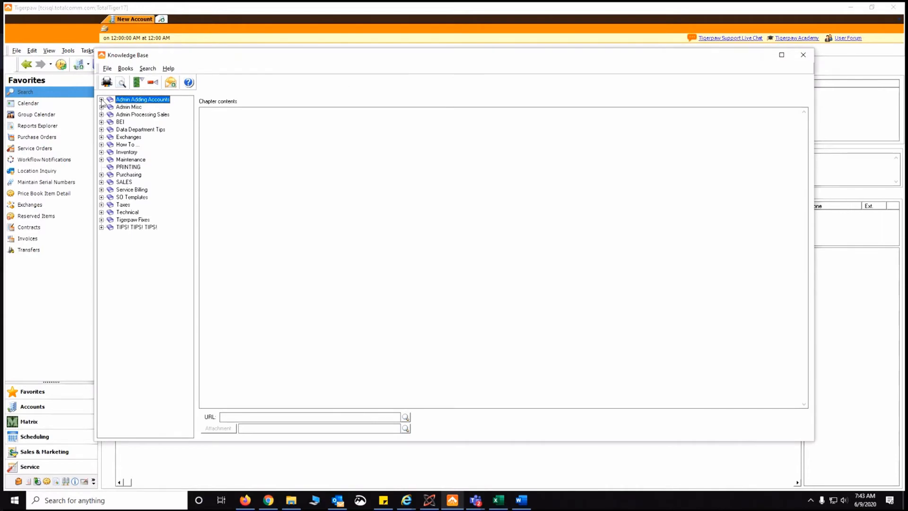
Read the Basic Setup guide under Admin Adding Accounts, then close the knowledge base
click(101, 100)
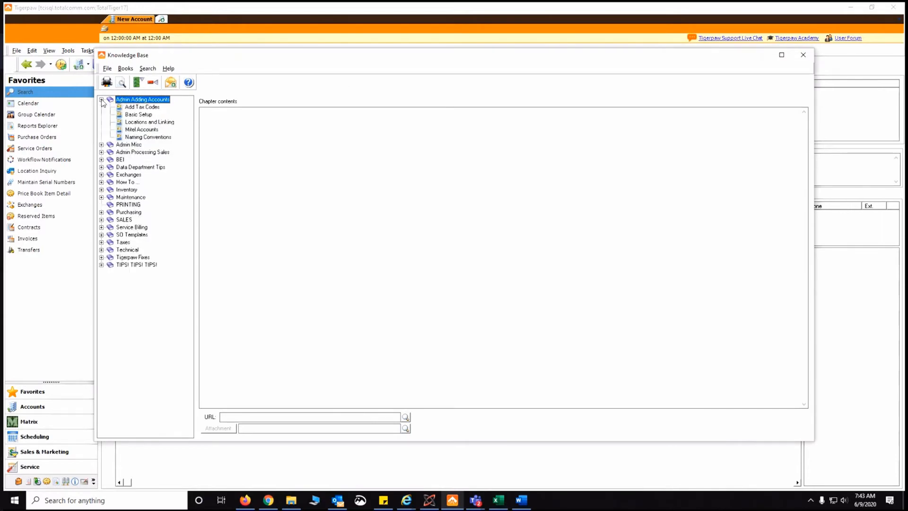
click(134, 115)
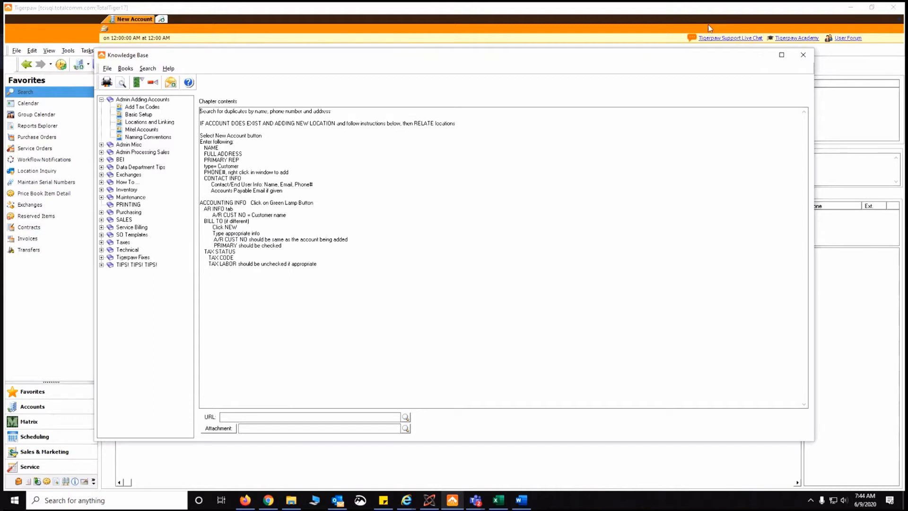
click(804, 56)
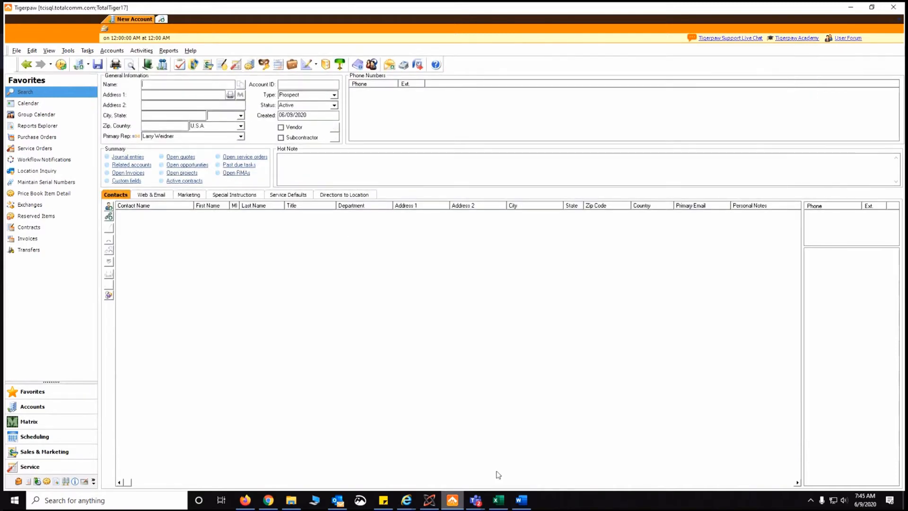
Switch to Word to view the acme sch.doc equipment schedule
click(520, 500)
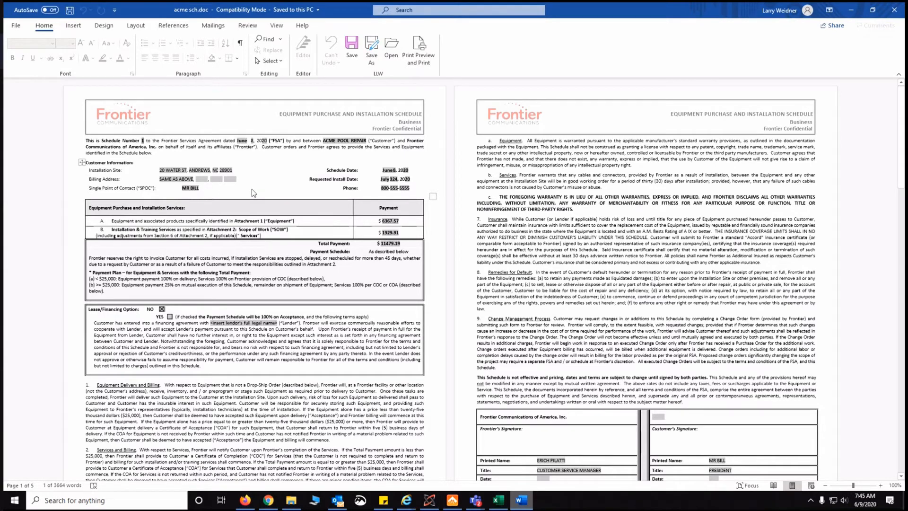
Return to Tigerpaw's blank New Account form
click(452, 502)
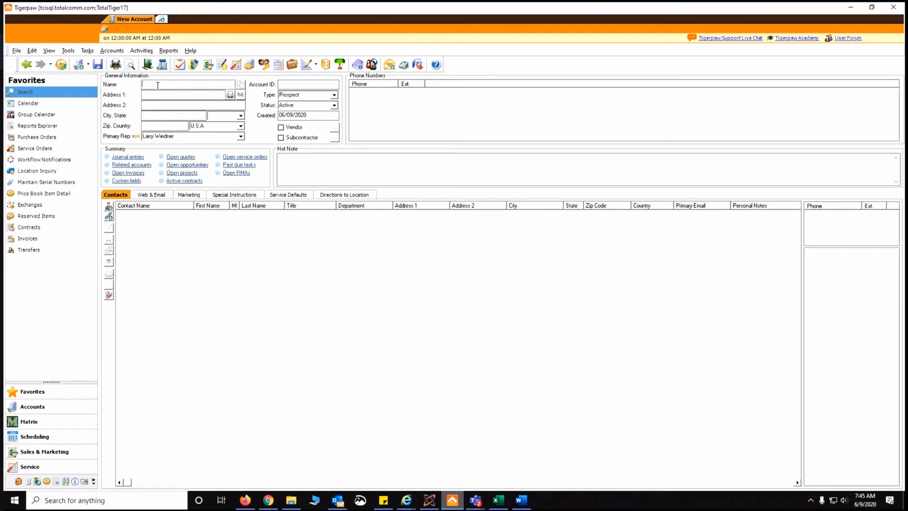
text(Acme Pool repai)
key(BackSpace)
key(BackSpace)
key(BackSpace)
key(BackSpace)
text(R)
text(epai)
text(Andrews)
Set state NC, zip 28901, a primary rep, and account type Customer
key(Tab)
text(NC)
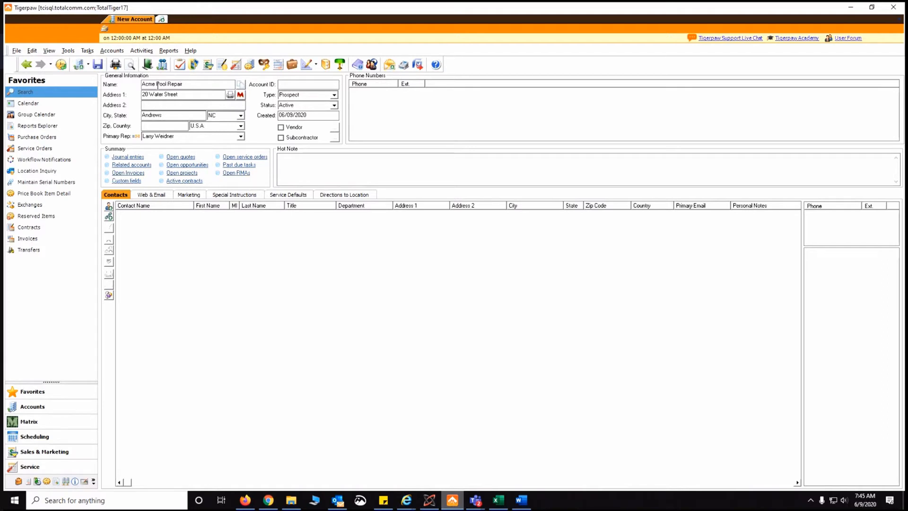
key(Tab)
text(28901)
key(Tab)
key(Tab)
text(Erich)
key(Tab)
key(Tab)
text(Cus)
key(Tab)
right_click(400, 119)
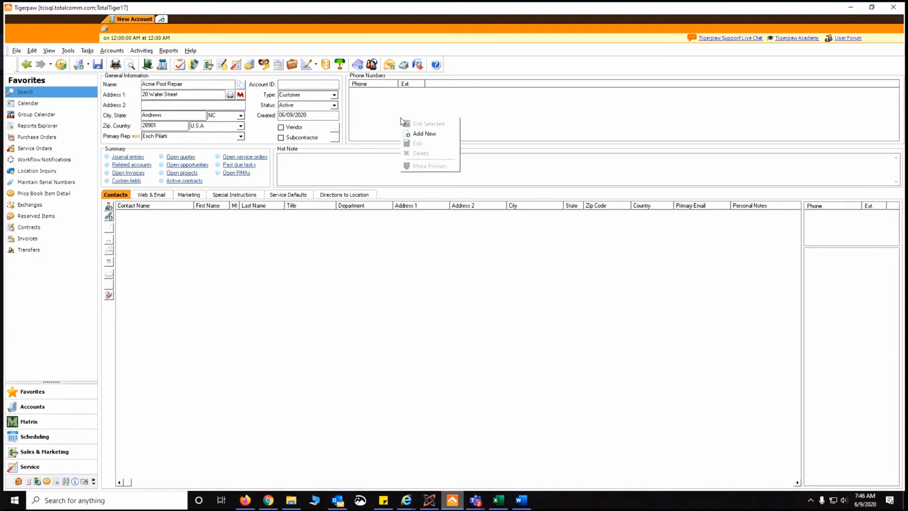
right_click(372, 105)
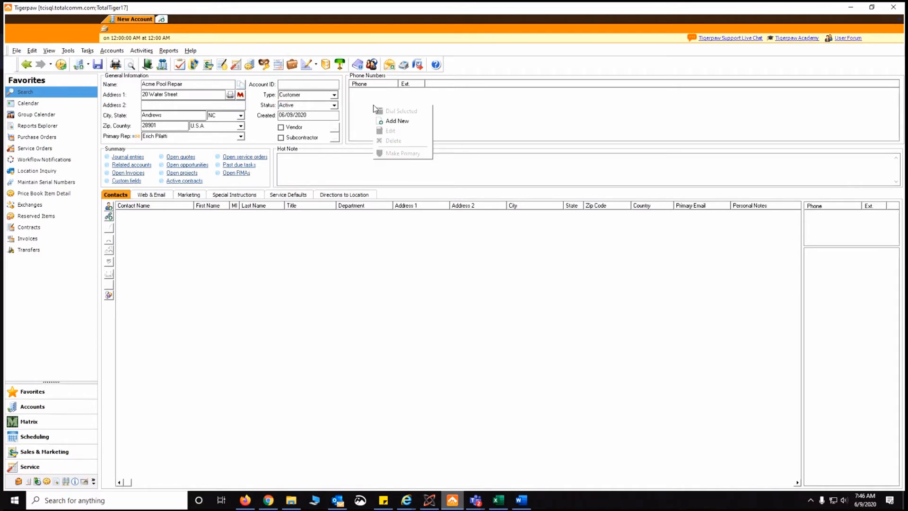
click(393, 123)
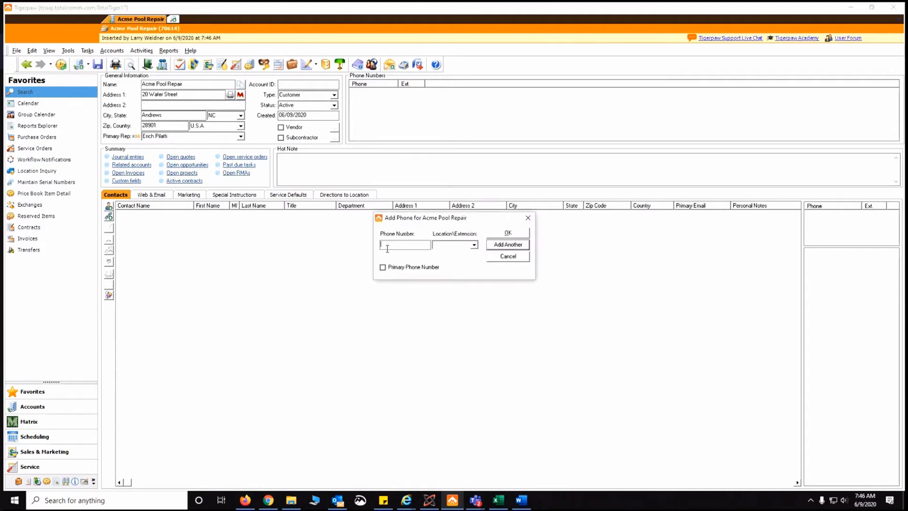
text(005555555)
click(506, 233)
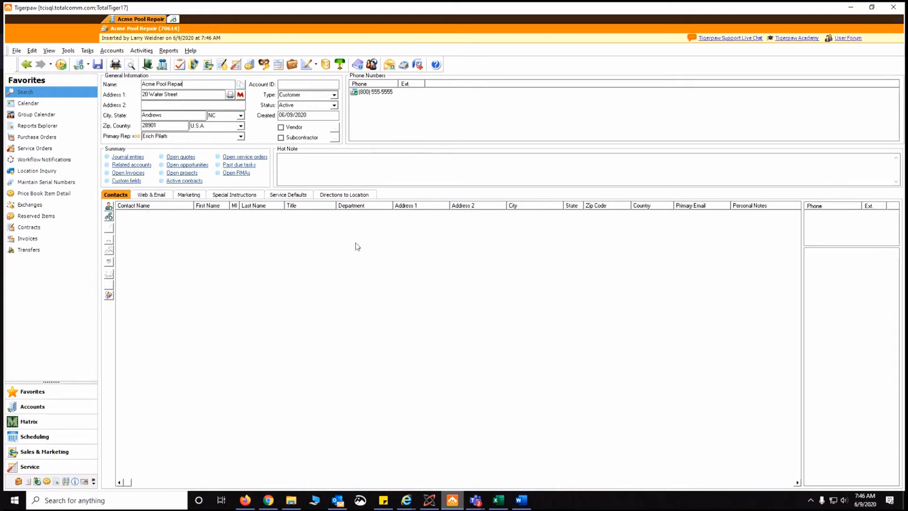
Start a new contact for Acme Pool Repair from the Contacts list
right_click(187, 262)
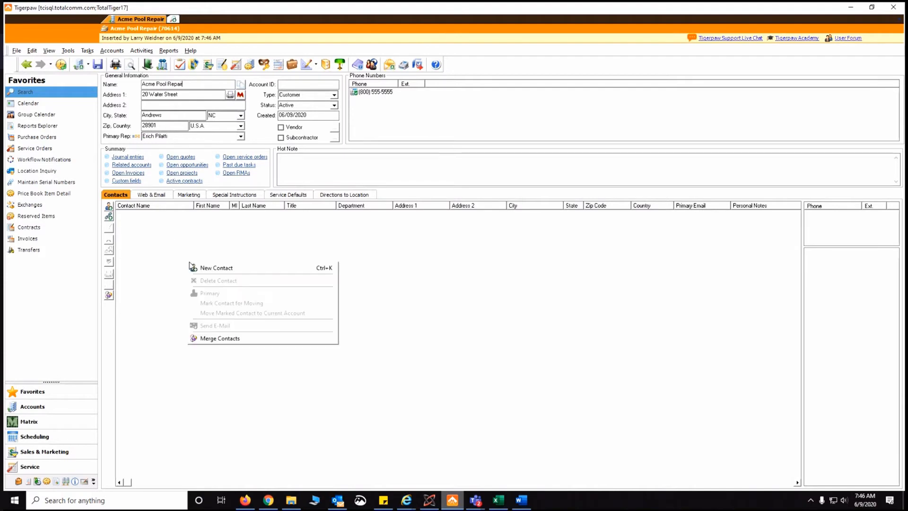
click(228, 268)
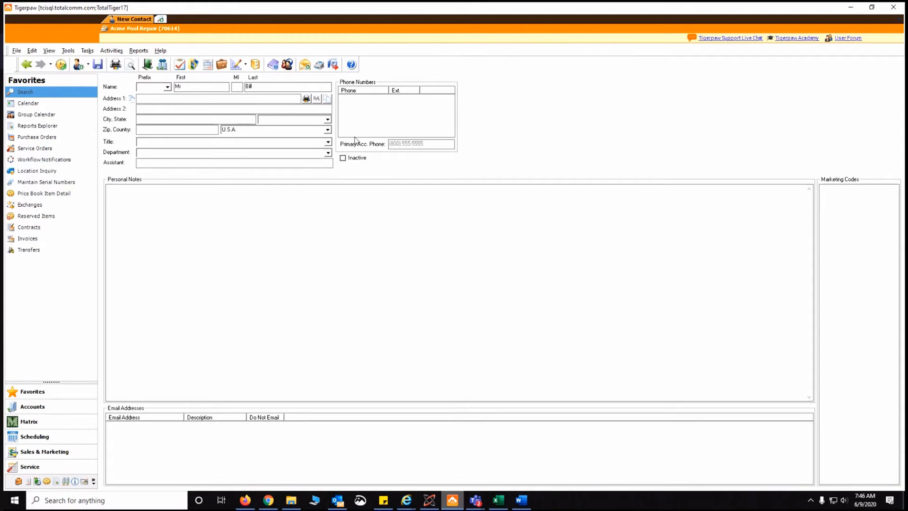
Add the contact's phone number to its Phone Numbers list, saving the new contact
right_click(391, 124)
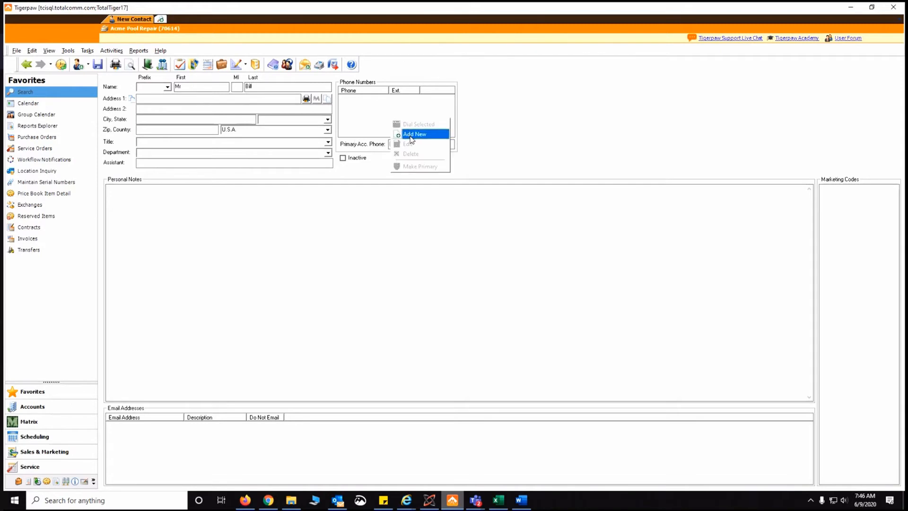
click(410, 135)
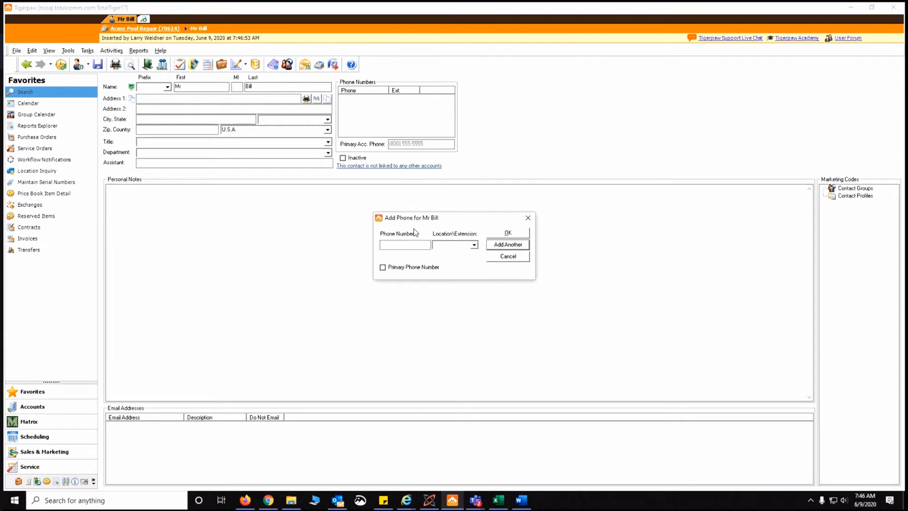
text(8005555556)
click(509, 232)
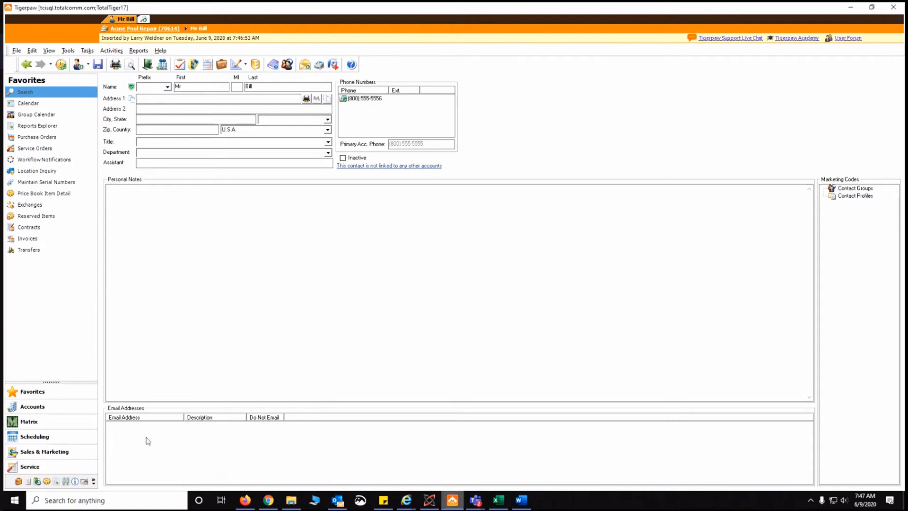
Add the contact's e-mail address to its Email Addresses list
right_click(277, 454)
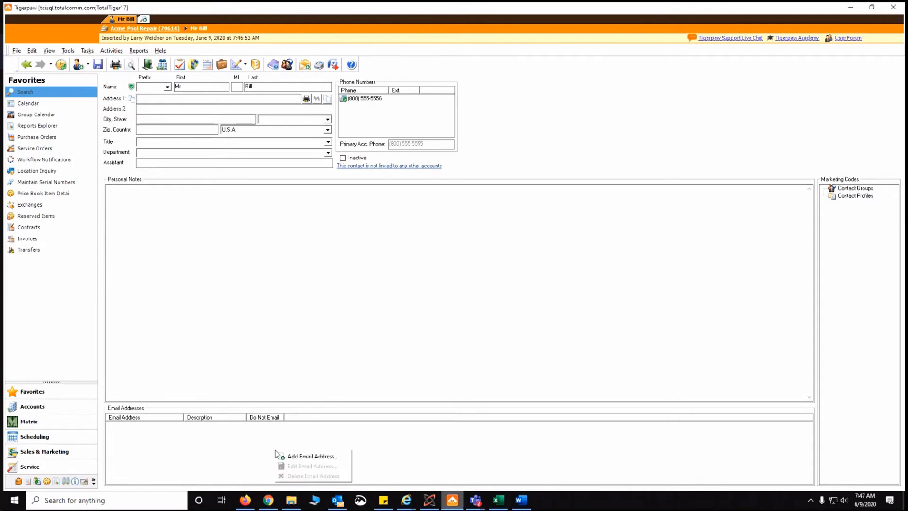
click(315, 456)
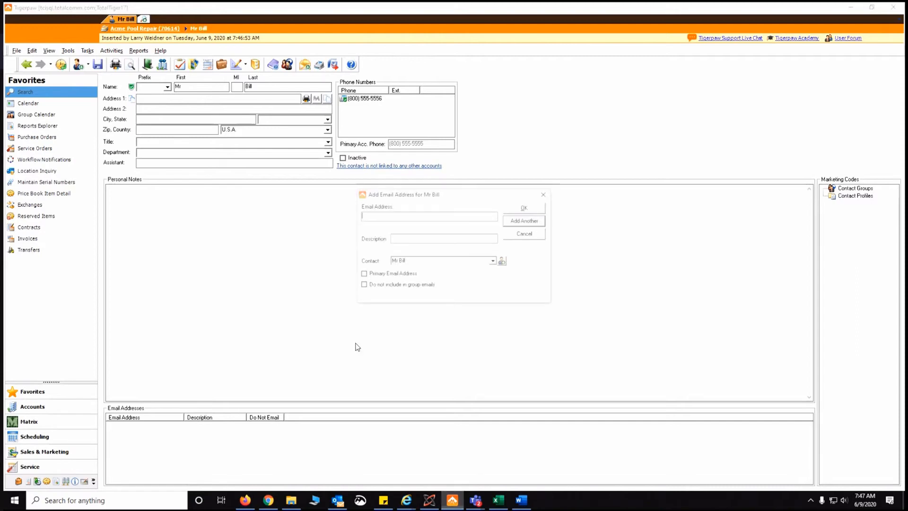
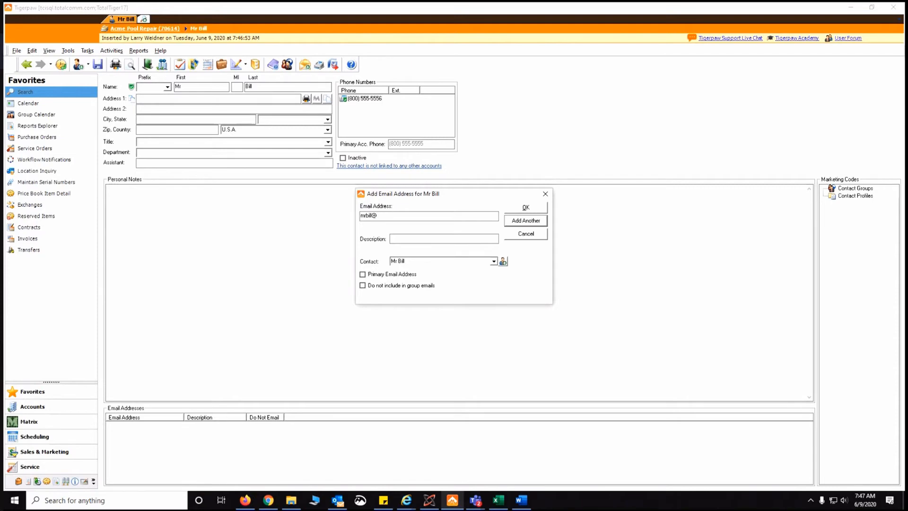
key(Return)
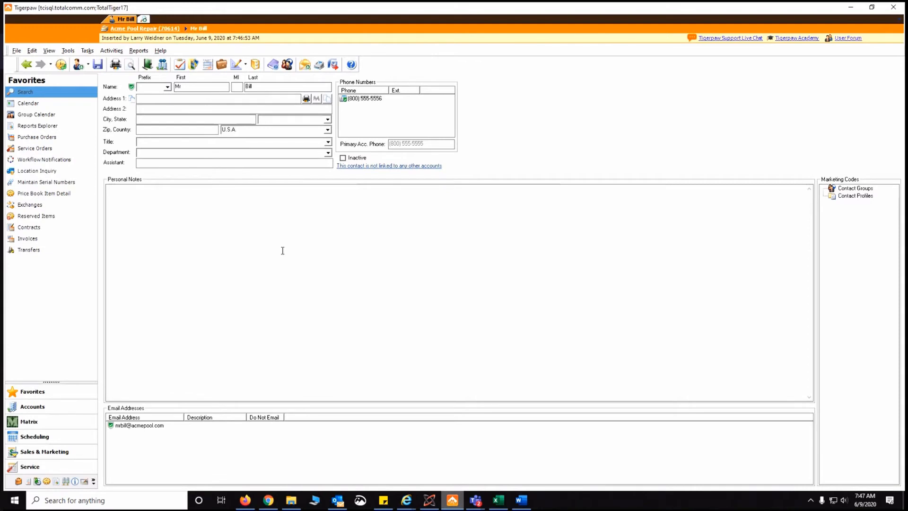
Return to the Acme Pool Repair account and open its Accounting Information window
click(131, 30)
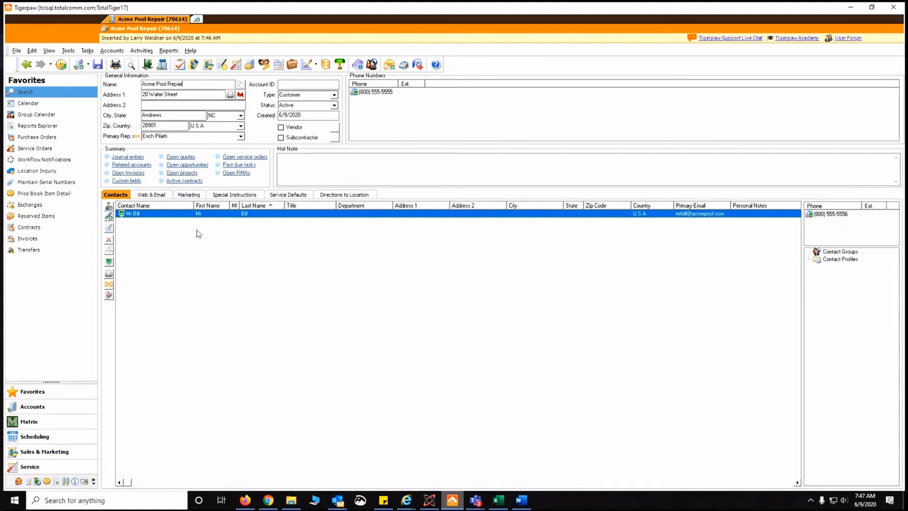
click(340, 67)
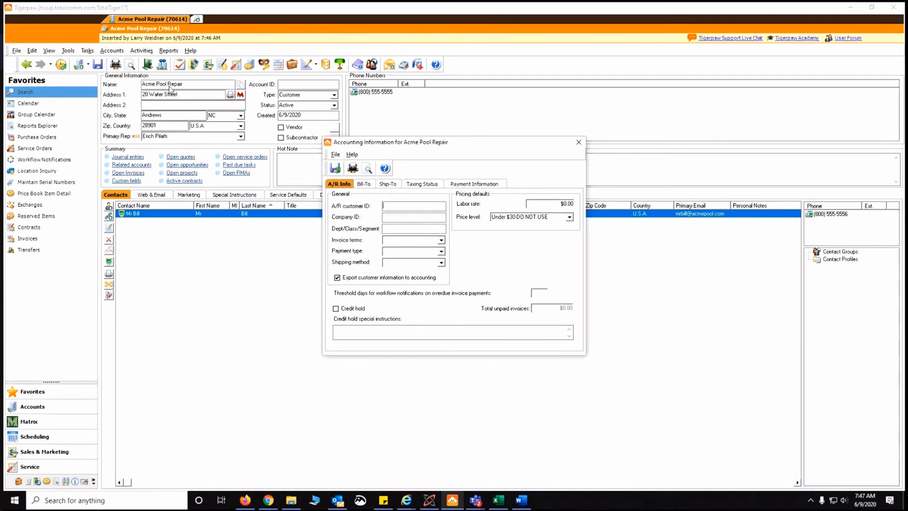
Enter 'Acme Pool Repair' as the A/R customer ID and set invoice terms to Net 30
text(Acme Pool Repair)
click(440, 240)
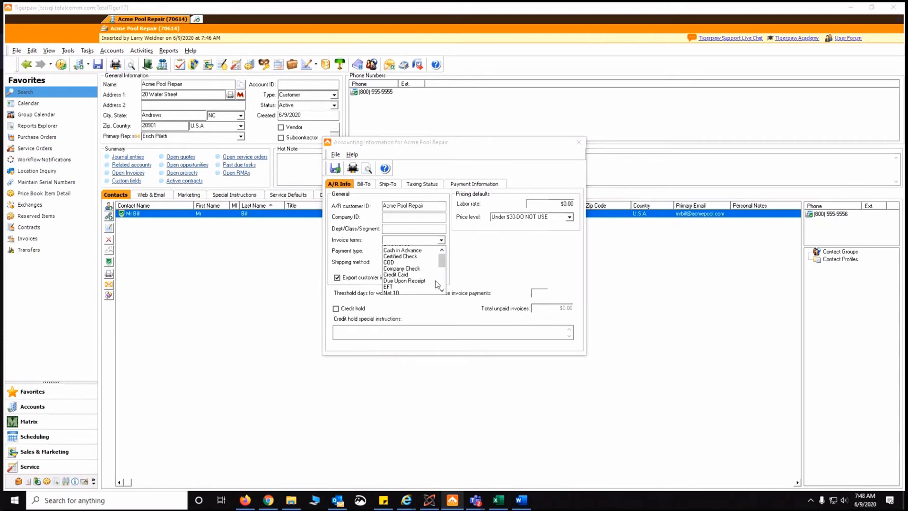
click(454, 283)
click(440, 240)
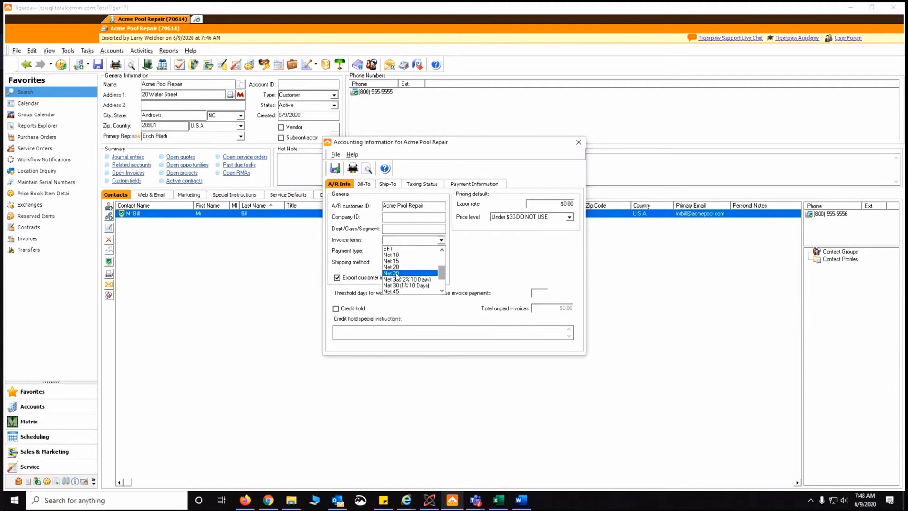
click(397, 274)
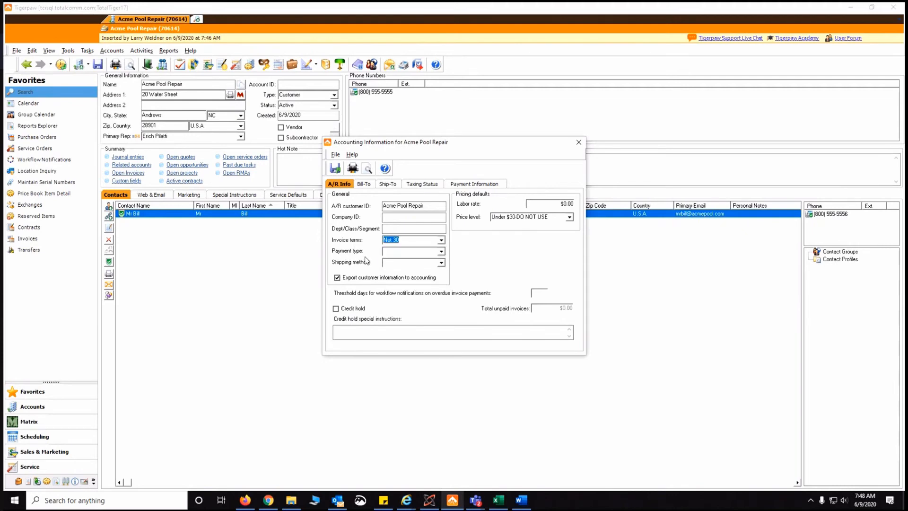
click(363, 184)
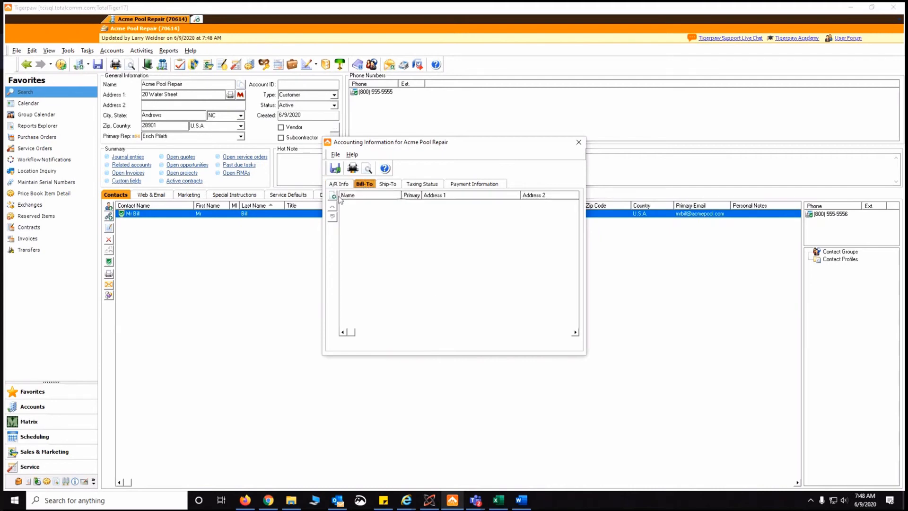
Discard the empty alternate bill-to address and view the account's Taxing Status settings
click(333, 197)
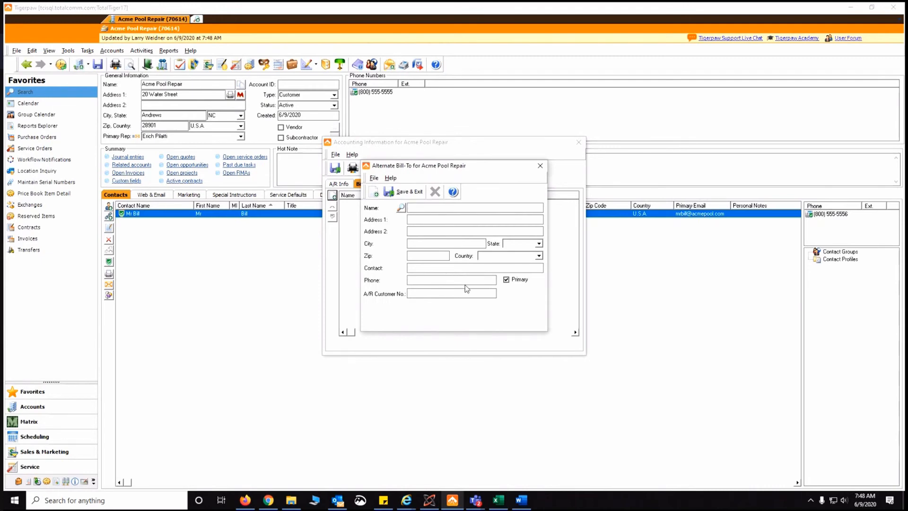
click(540, 167)
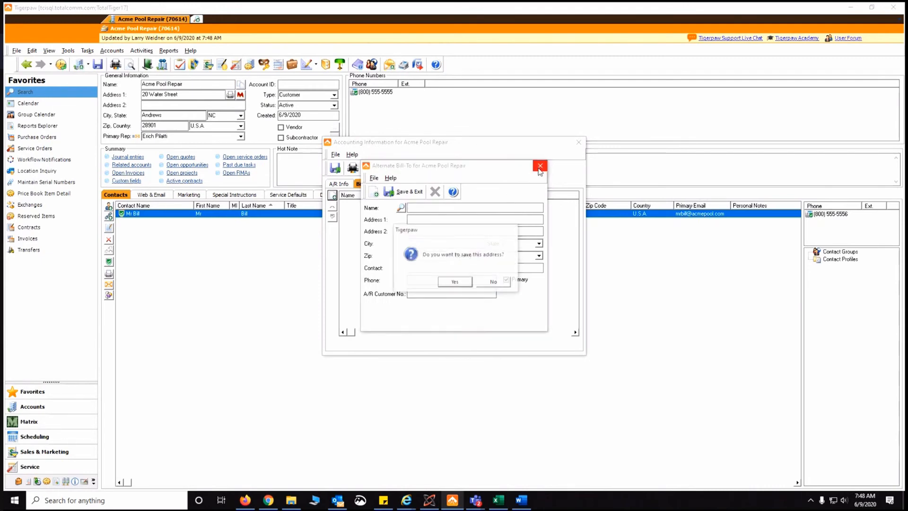
click(493, 283)
click(393, 185)
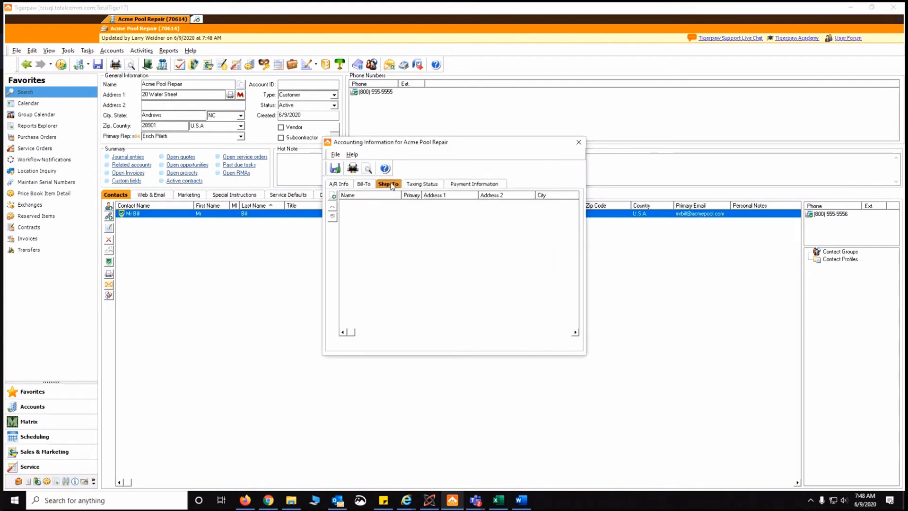
click(421, 185)
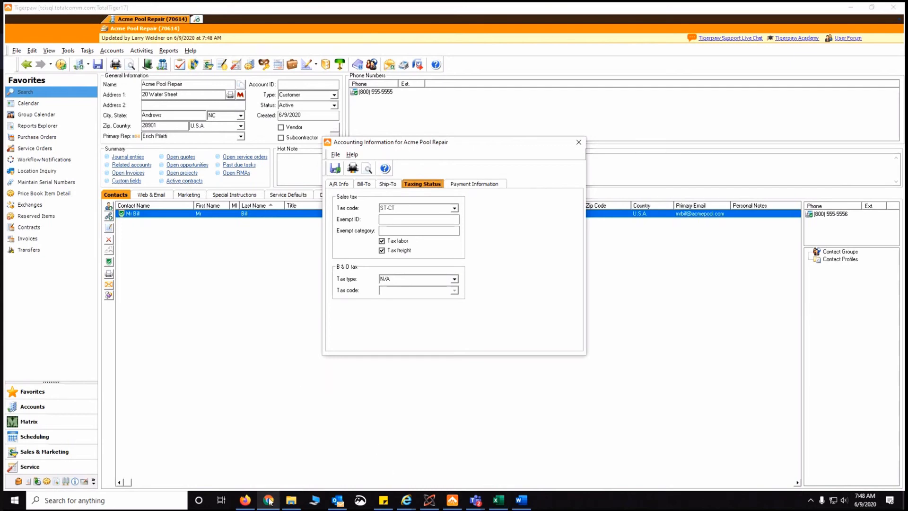
On sale-tax.com, list the North Carolina cities starting with A
click(246, 500)
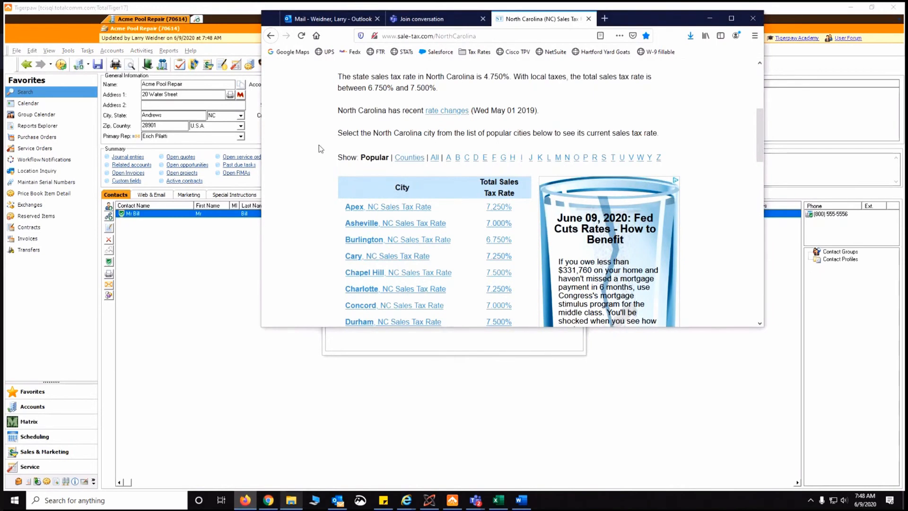
scroll(299, 159, up, 3)
scroll(302, 159, down, 1)
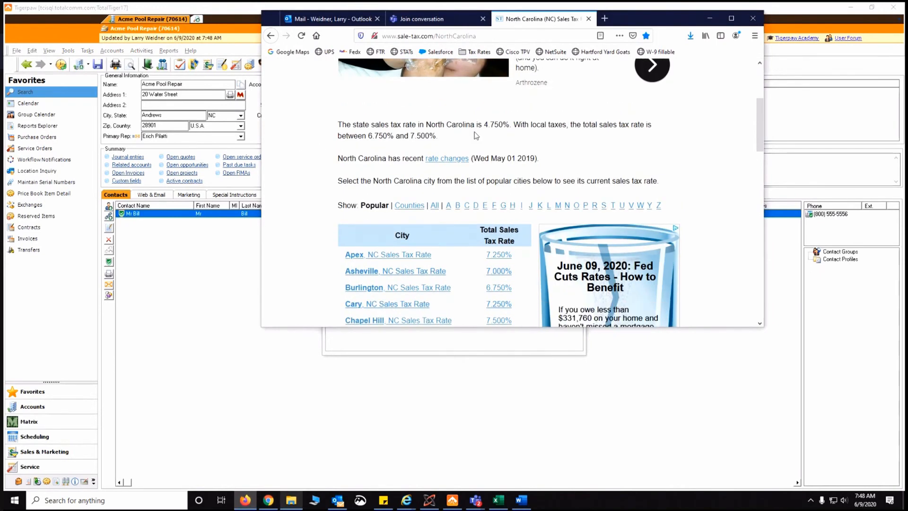
scroll(291, 166, down, 2)
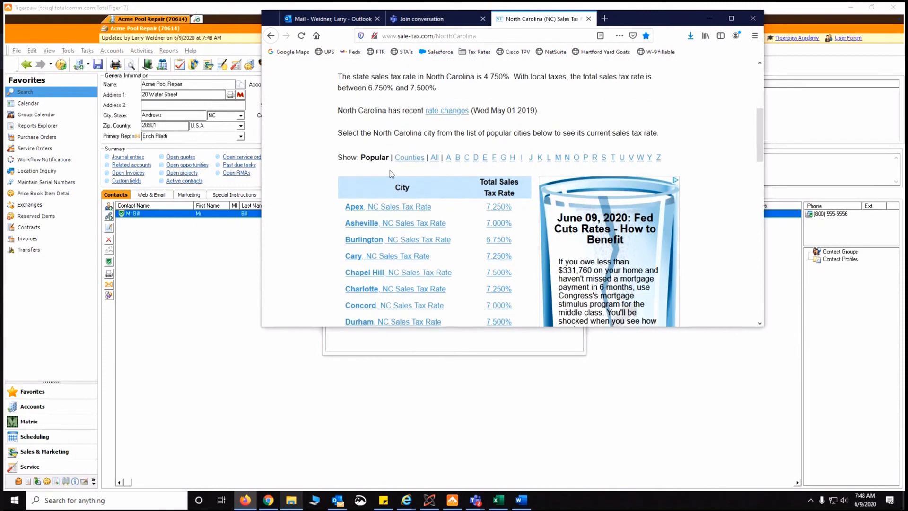
click(447, 158)
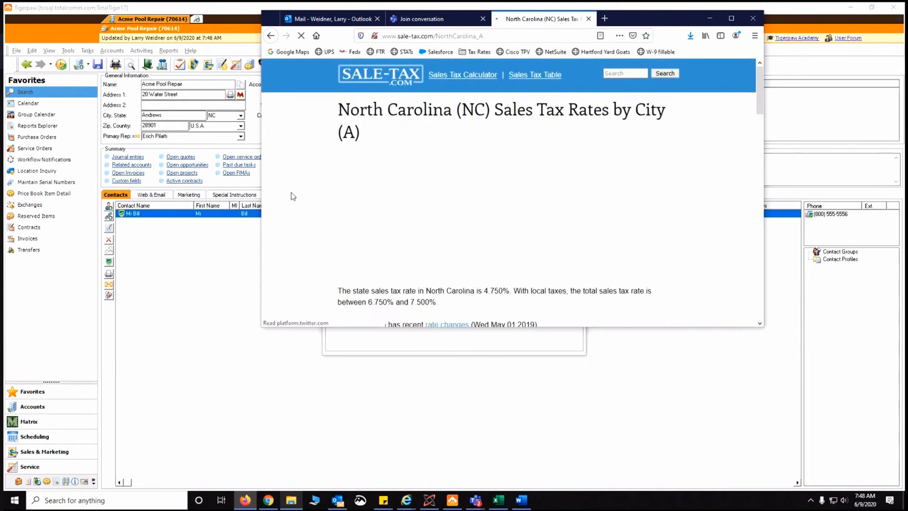
scroll(296, 189, down, 10)
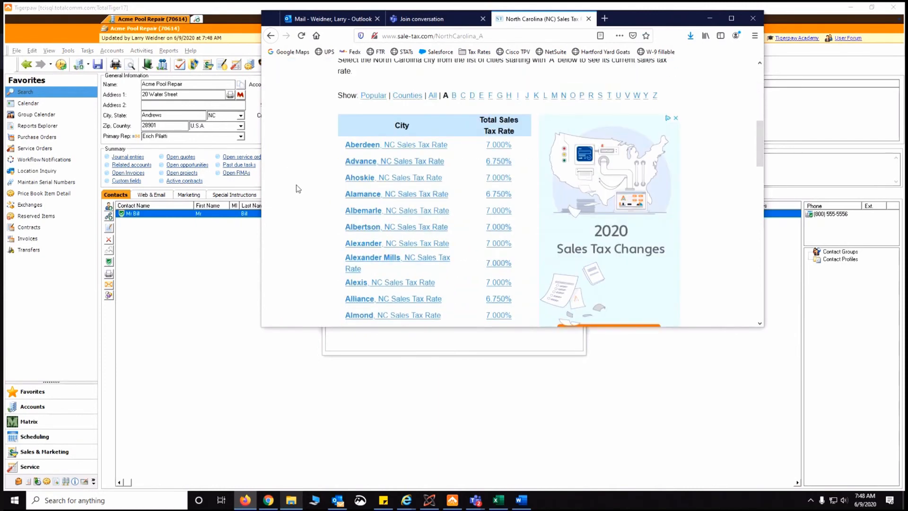
scroll(298, 189, down, 5)
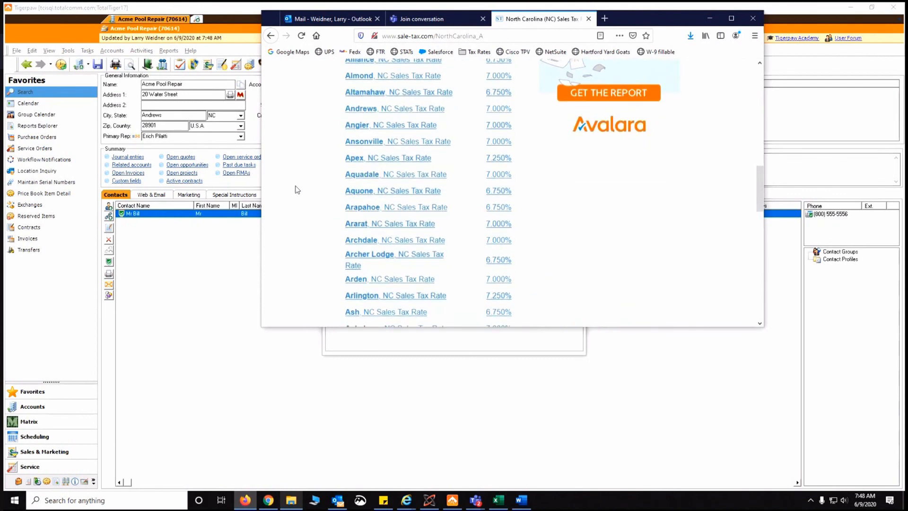
Check the Andrews, NC rate of 7.000% and its Cherokee County breakdown
click(355, 110)
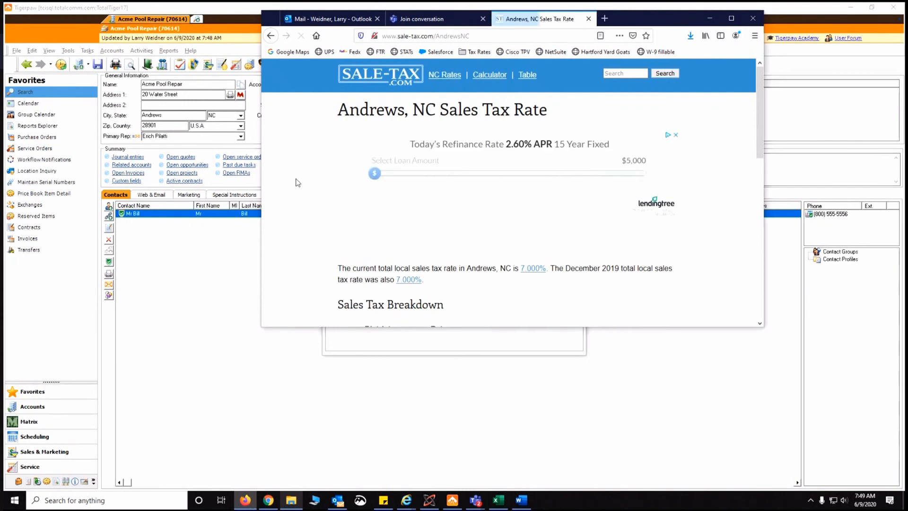
scroll(297, 182, down, 1)
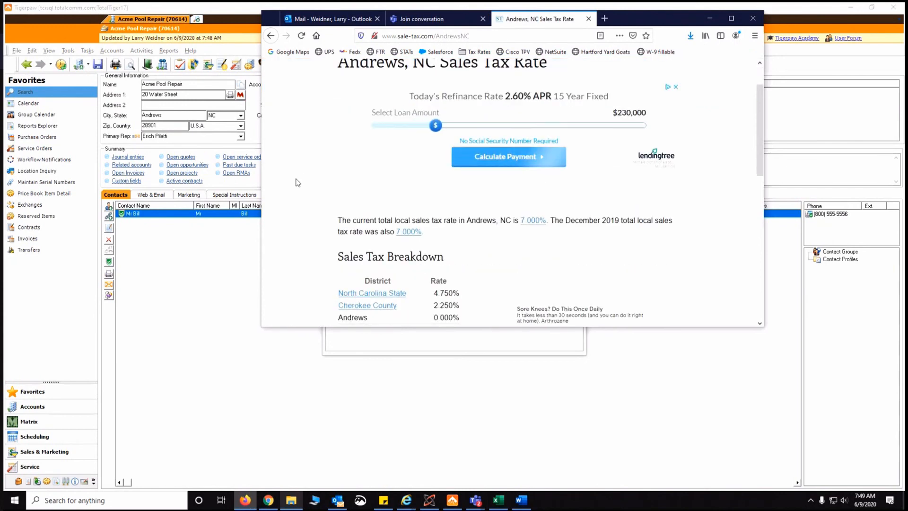
scroll(298, 183, down, 2)
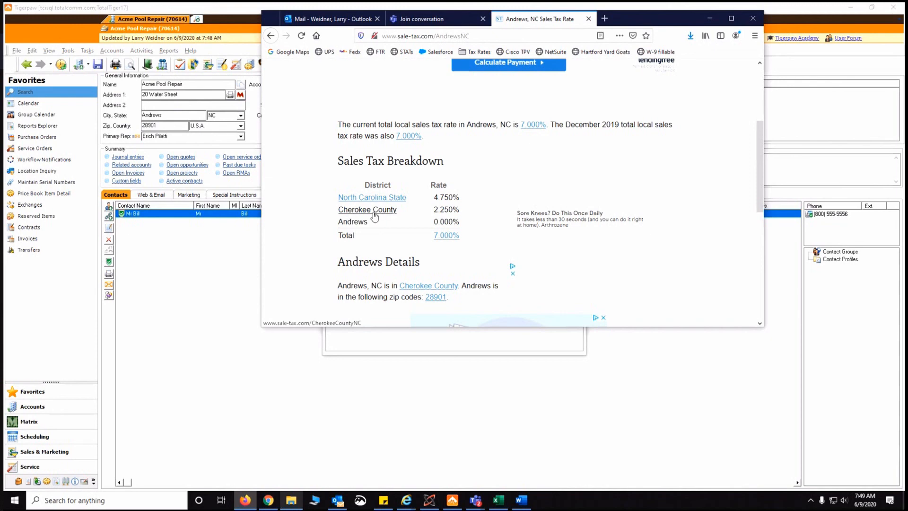
click(499, 501)
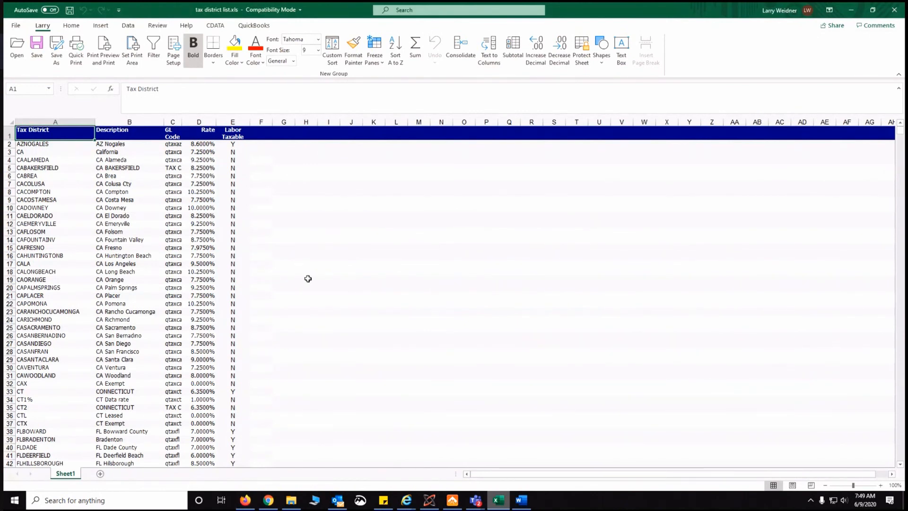
Find the NCCHEROKEE (MC Cherokee) district at 7.0000% in tax district list.xls
scroll(309, 274, down, 2)
scroll(309, 274, down, 12)
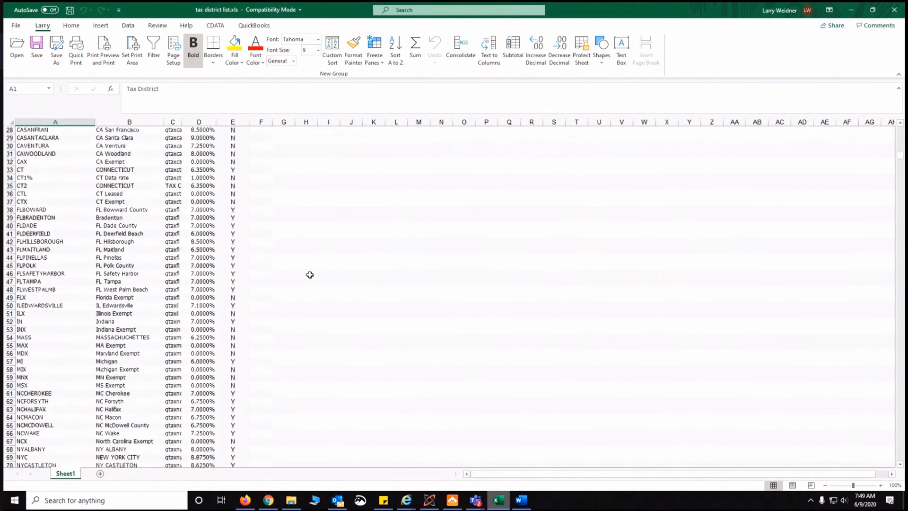
scroll(310, 275, down, 4)
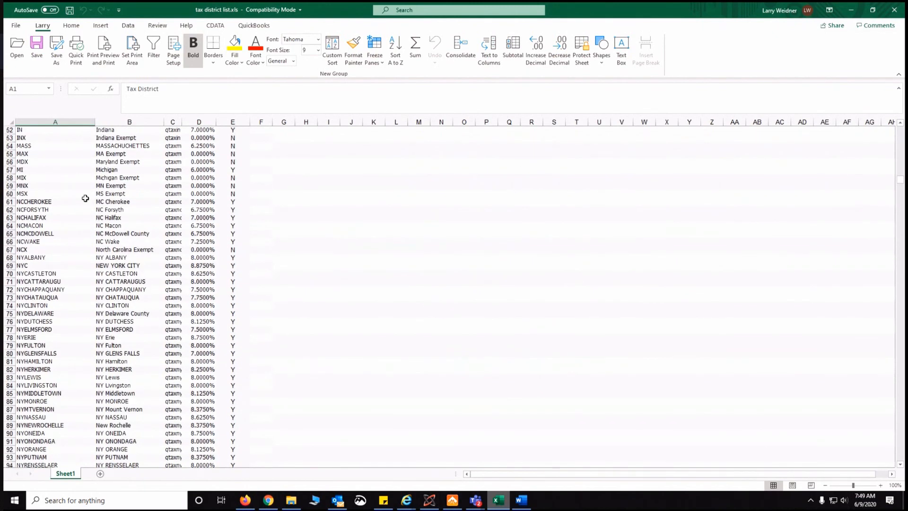
click(116, 202)
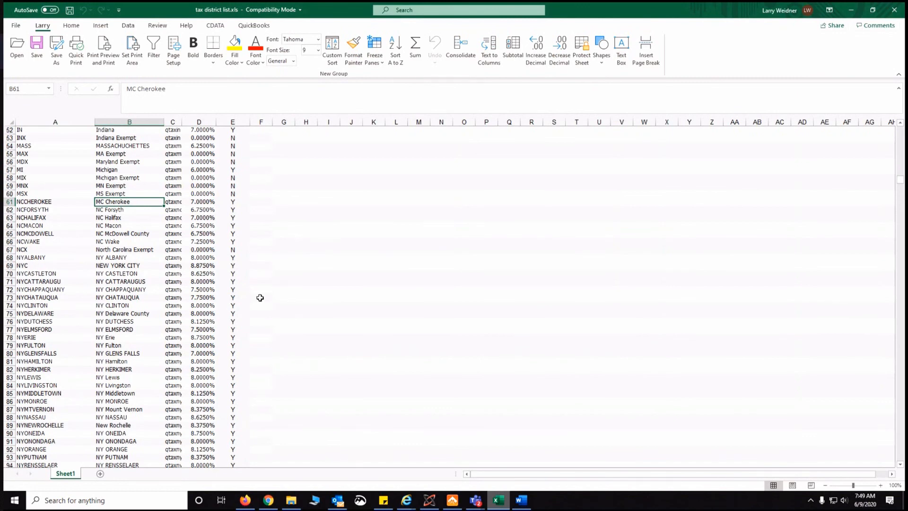
scroll(295, 251, down, 6)
scroll(296, 250, down, 6)
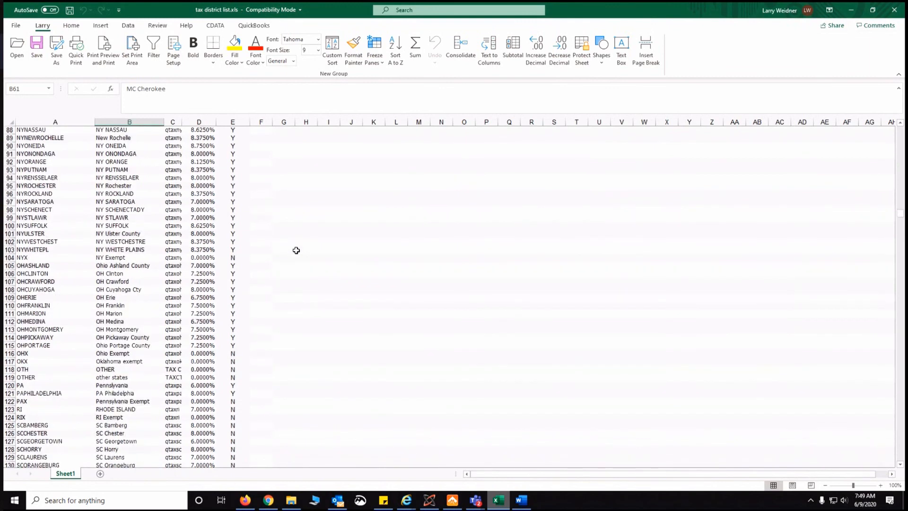
scroll(296, 251, up, 12)
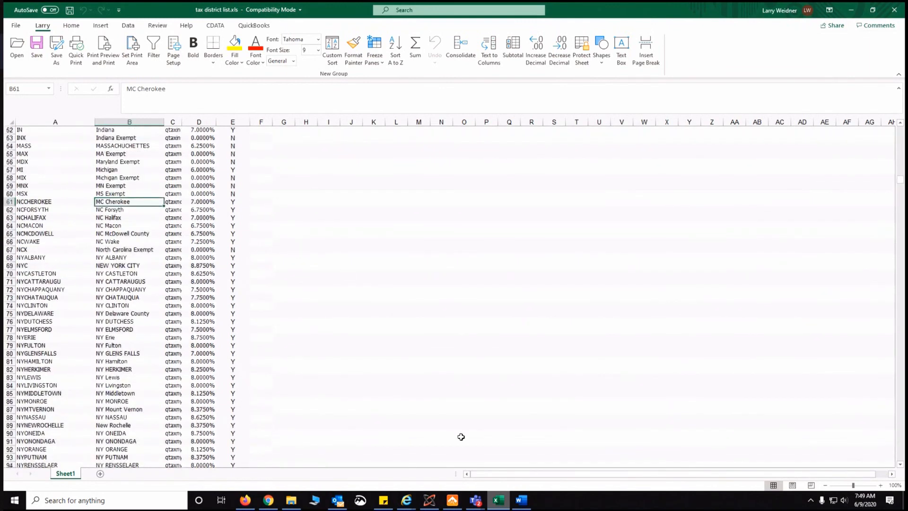
click(453, 501)
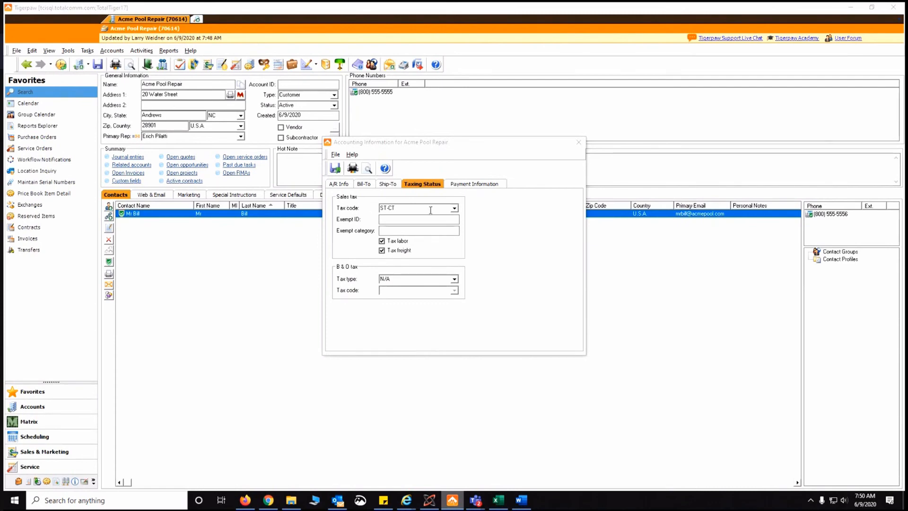
Change the sales tax code from ST-CT to NCCHEROKEE and save the accounting information
click(455, 209)
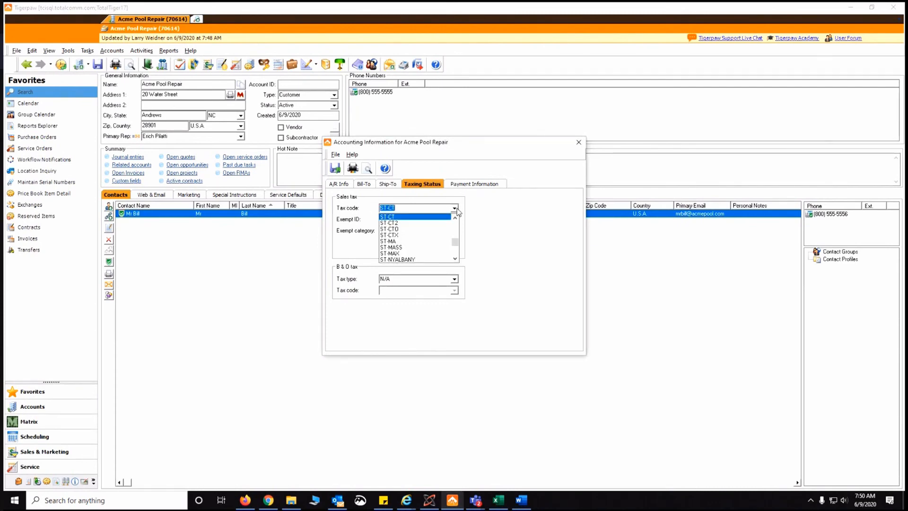
text(NCCHEROKEE)
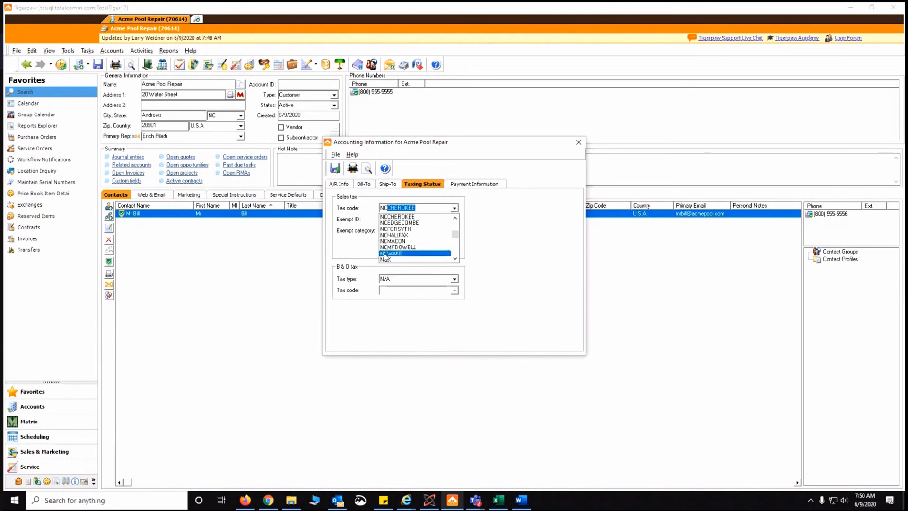
click(397, 216)
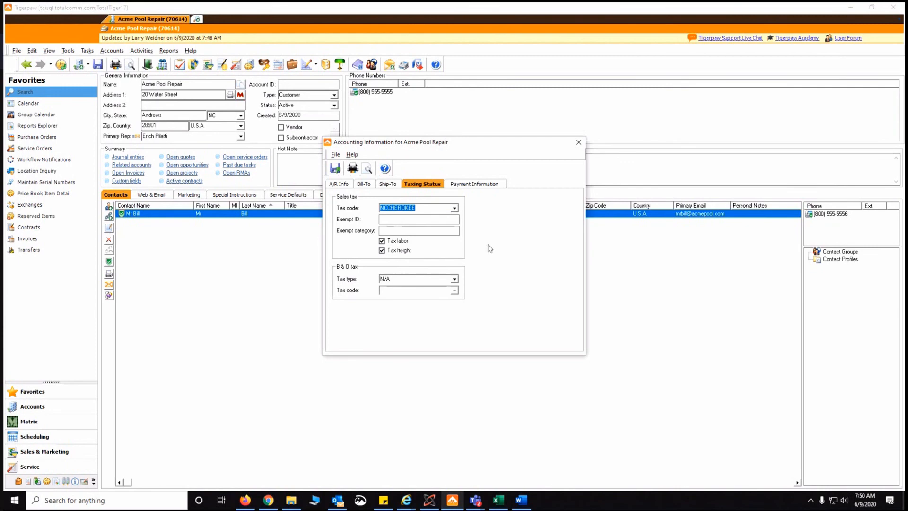
click(335, 169)
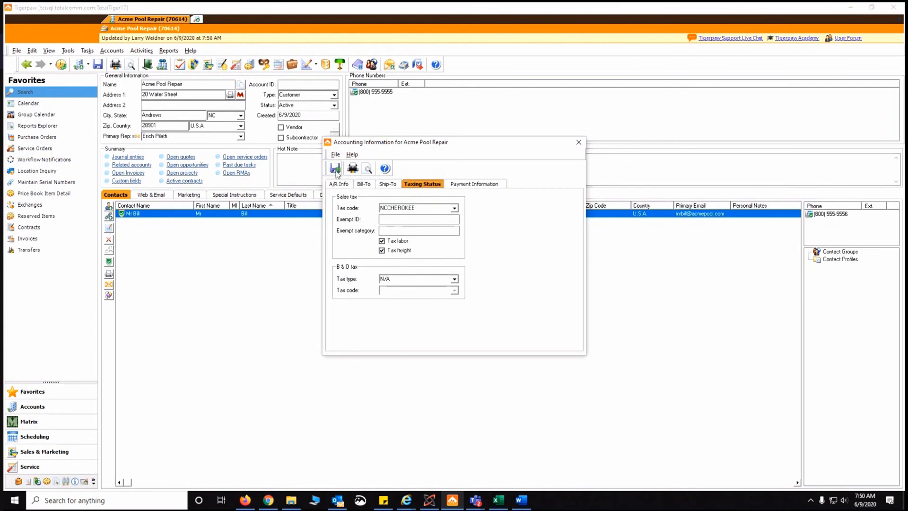